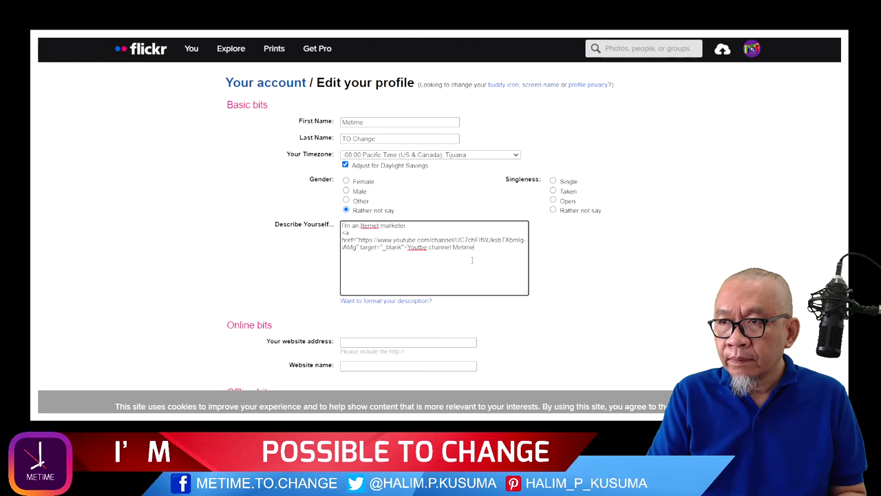
- Finish the YouTube link in the self-description with the text "to change", close its anchor tag and start a new line
type("to change<")
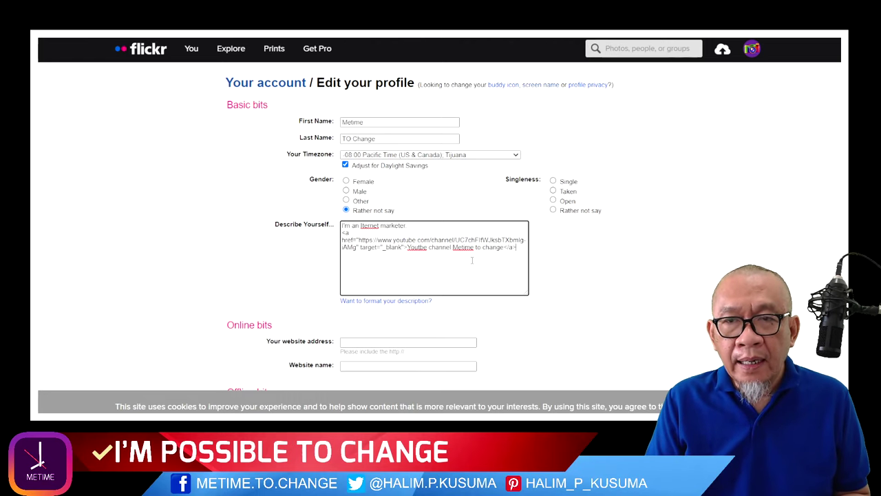
type("/a>")
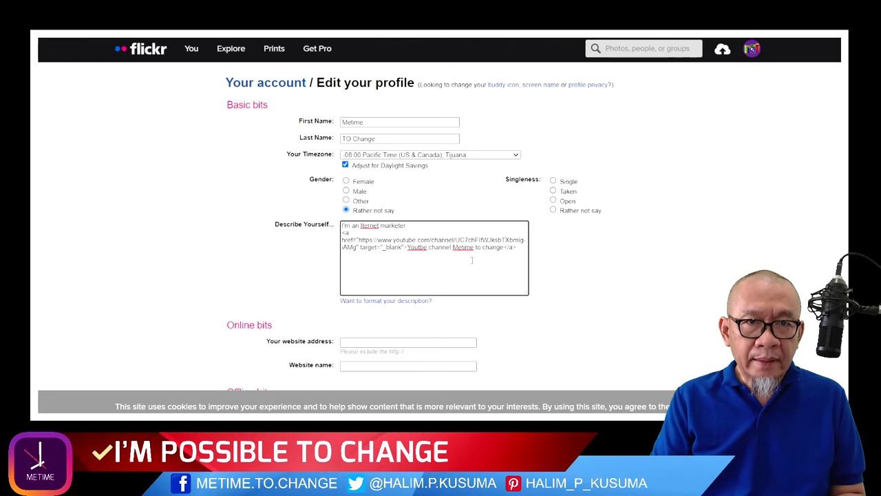
key("Return")
type("<a")
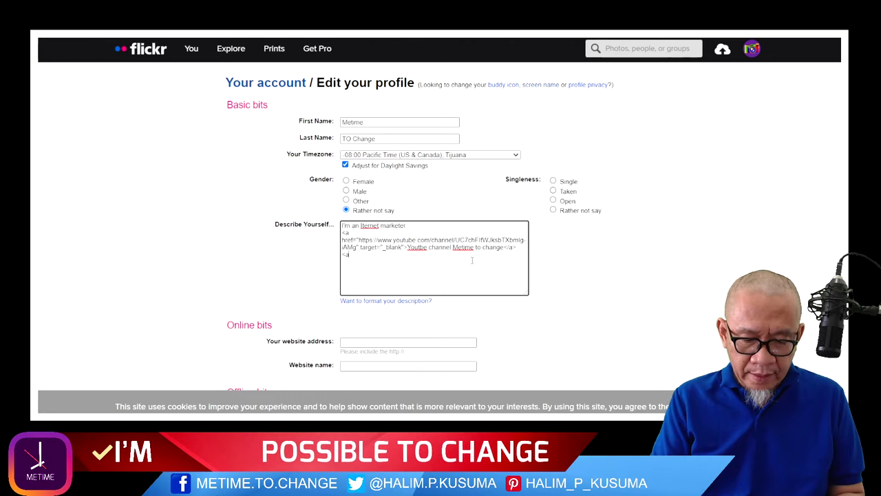
type(" href=\"")
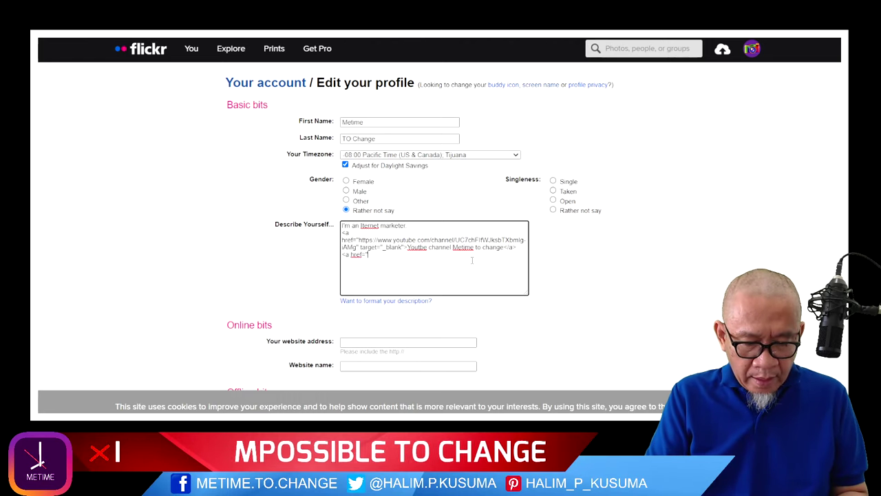
type("https://www")
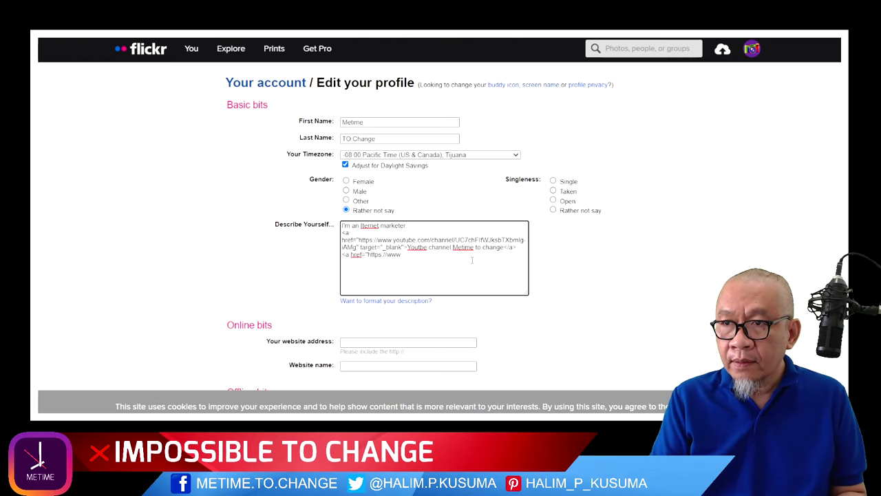
type(".hali")
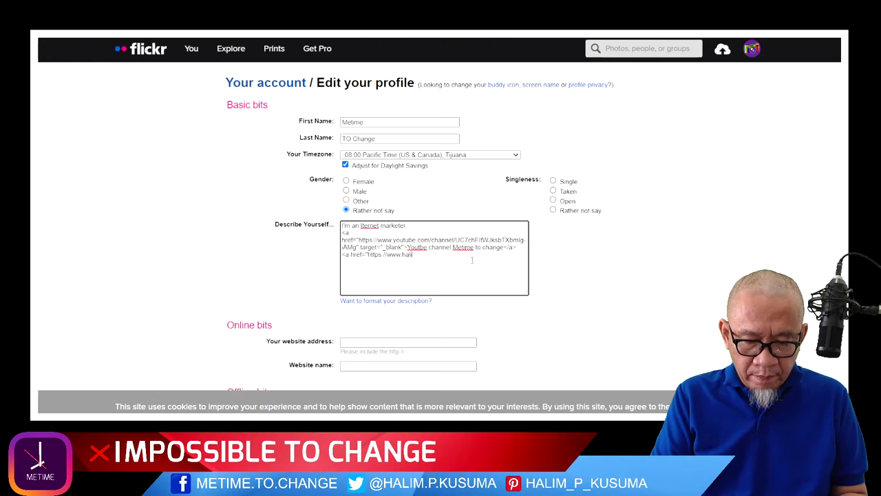
type("mp.com/")
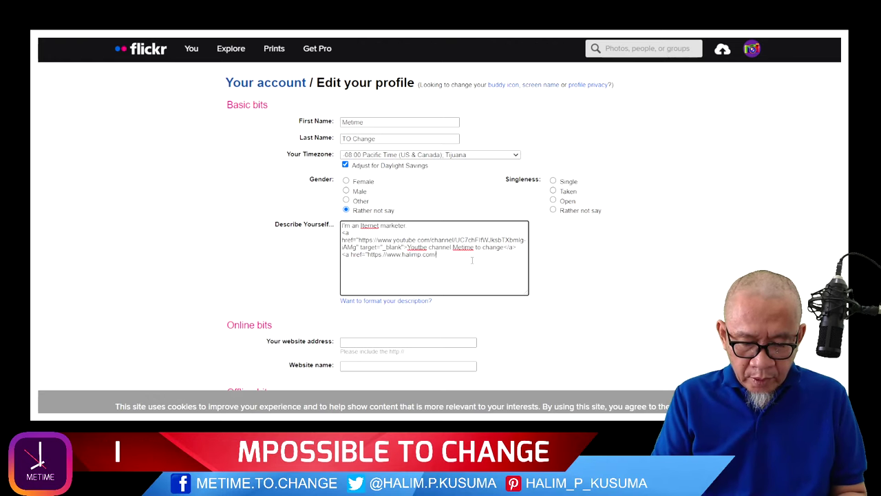
type("\"")
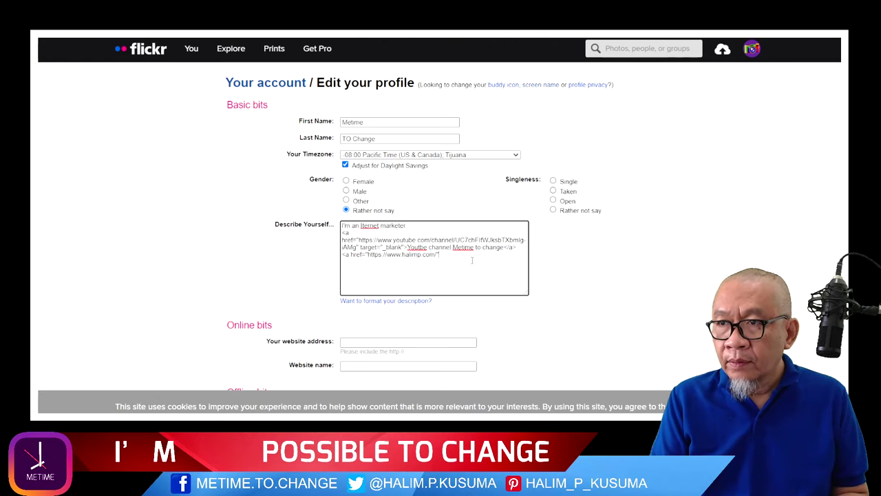
type(" targ")
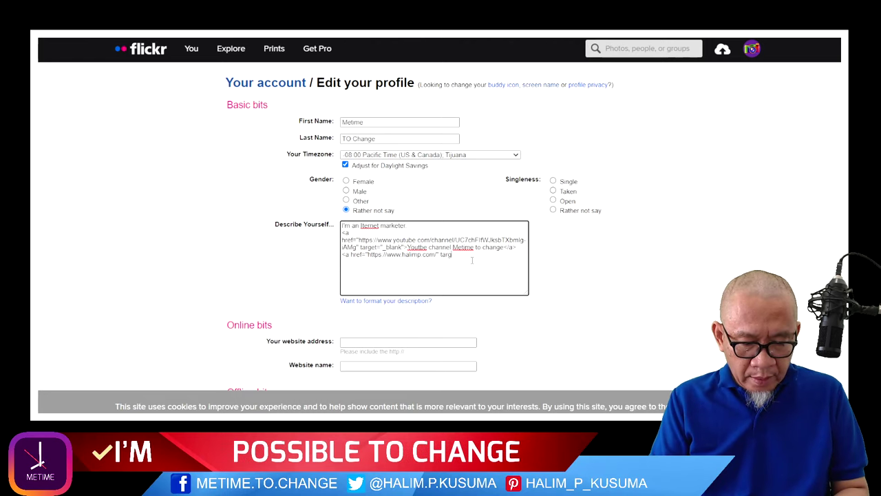
type("et=\"")
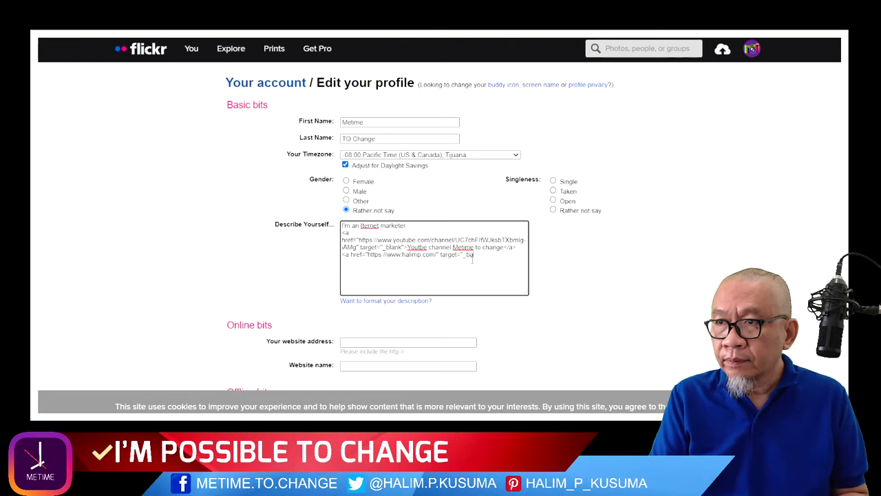
type("_blank")
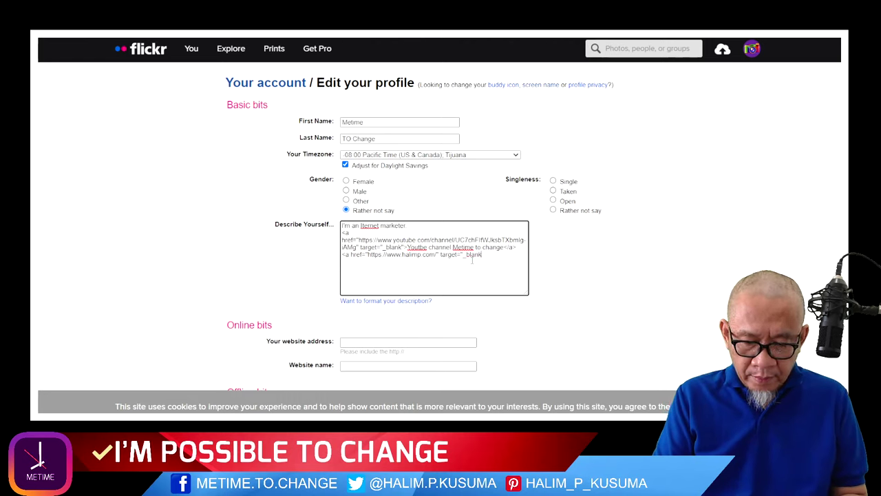
type("\">")
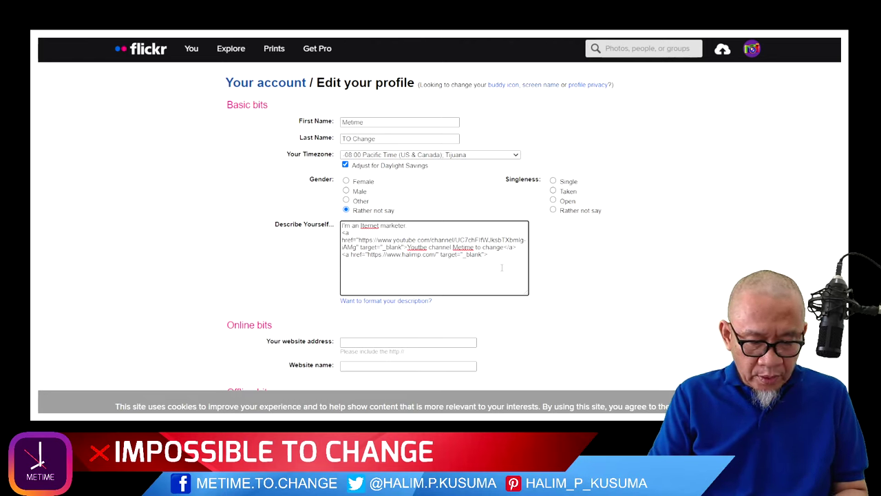
- Enter "Metime To Change" as the website link's text and close the anchor tag
type("Metim")
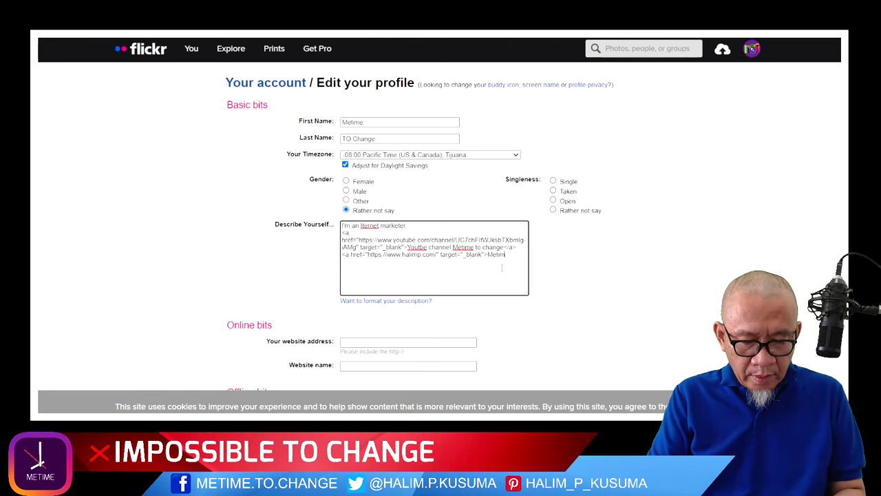
type("e TO Ca")
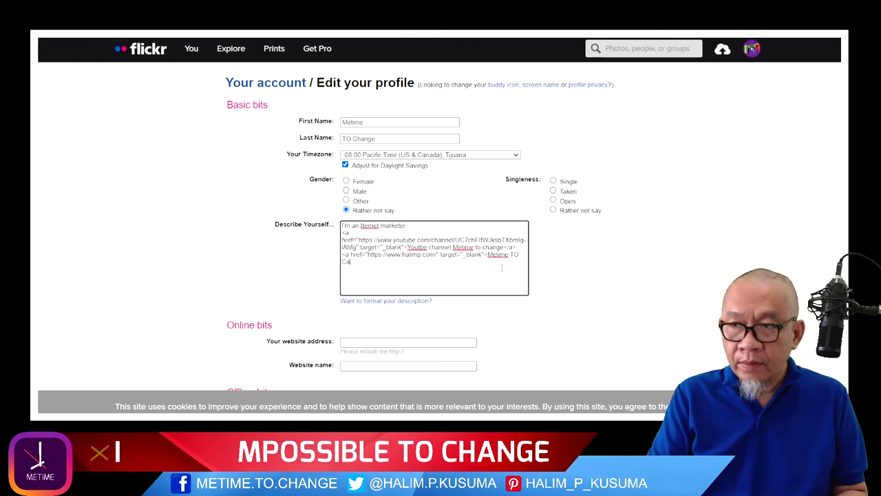
type("han")
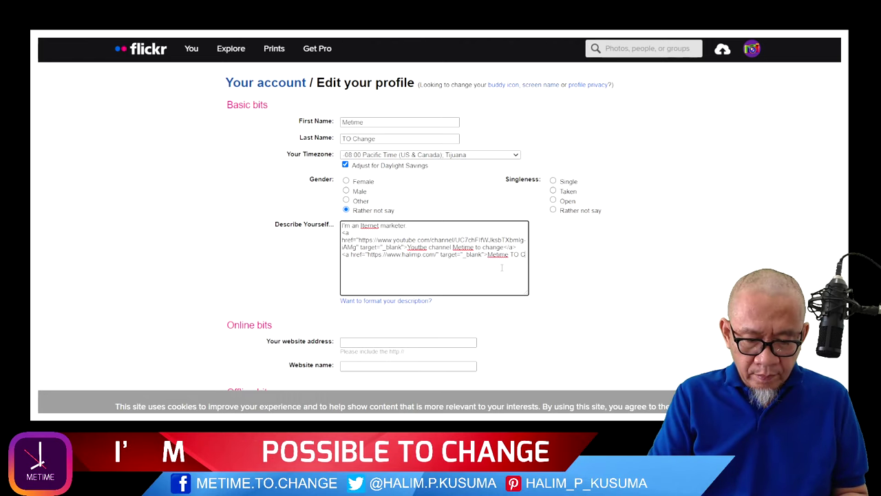
type("ge")
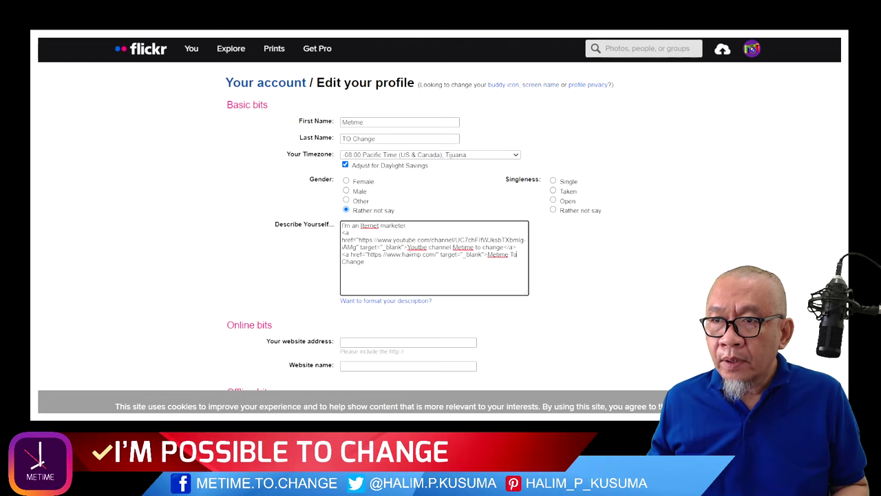
type("</")
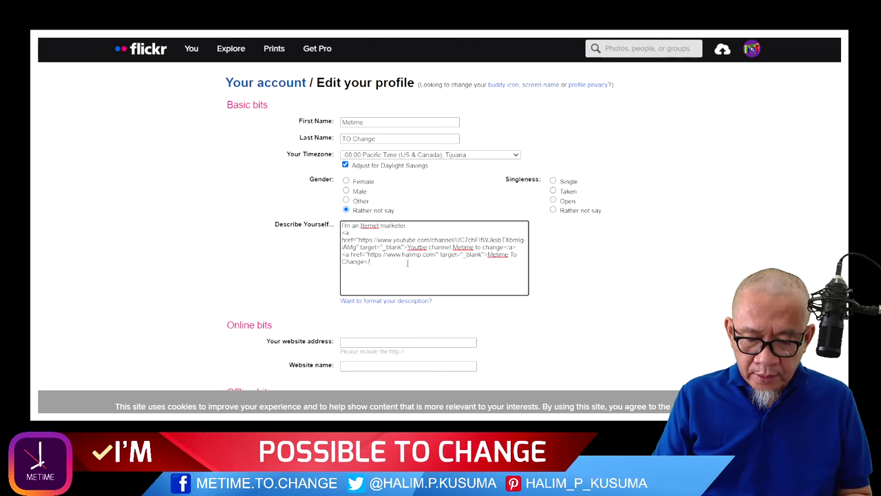
type("a>")
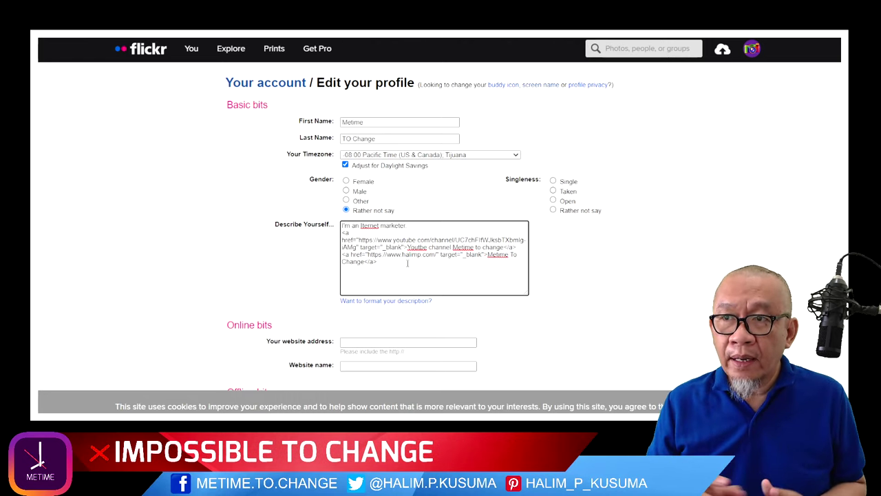
- Correct the description's first line to read "I'm an Internet marketer."
left_click(362, 225)
type("n")
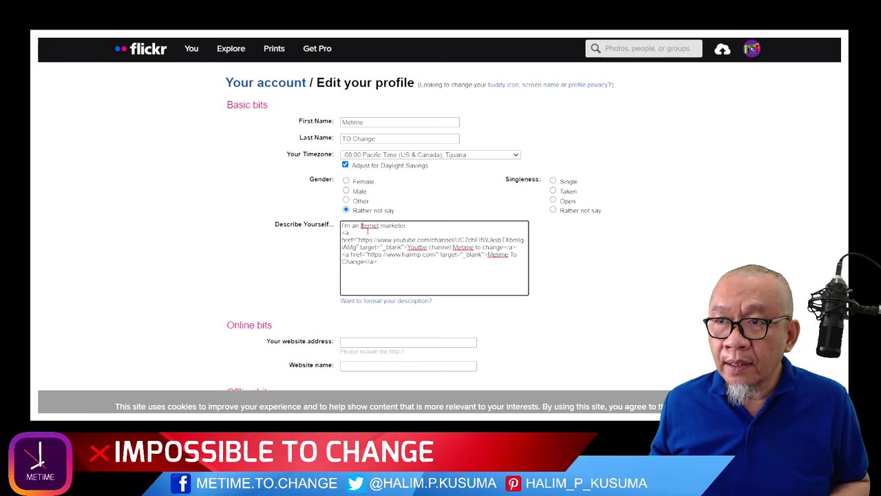
left_click(424, 226)
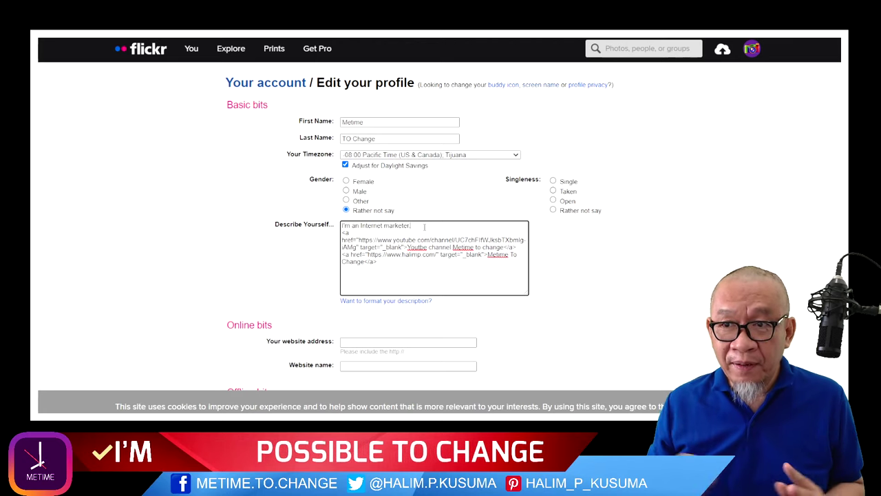
left_click(384, 340)
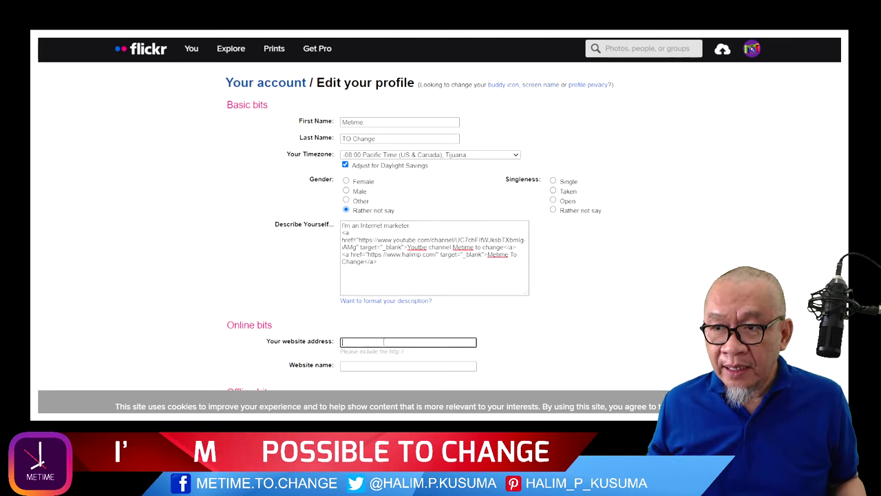
type("http")
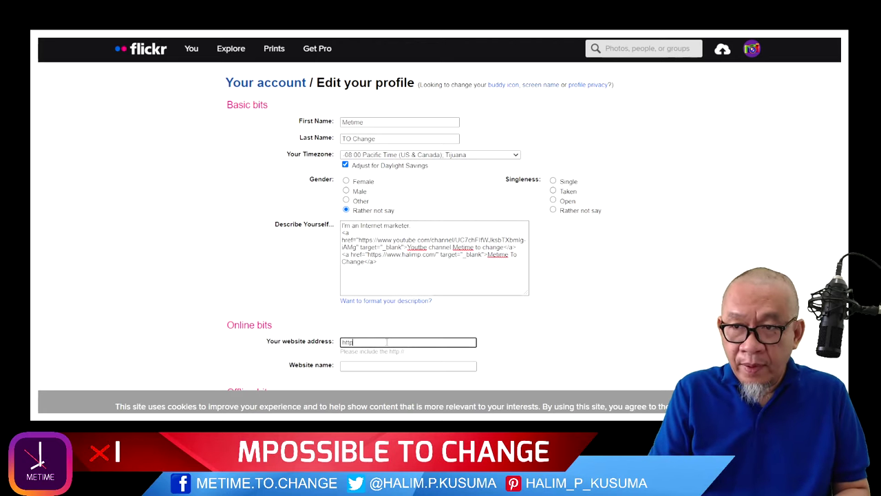
type("s://w")
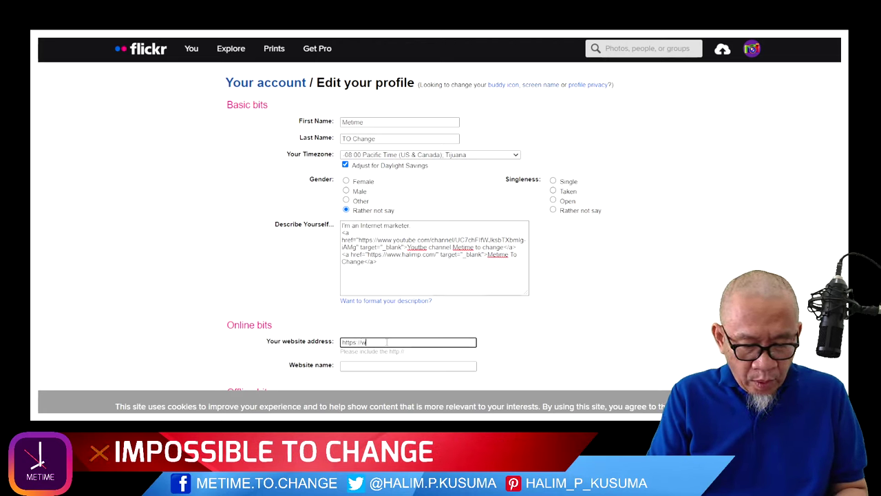
type("ww.hal")
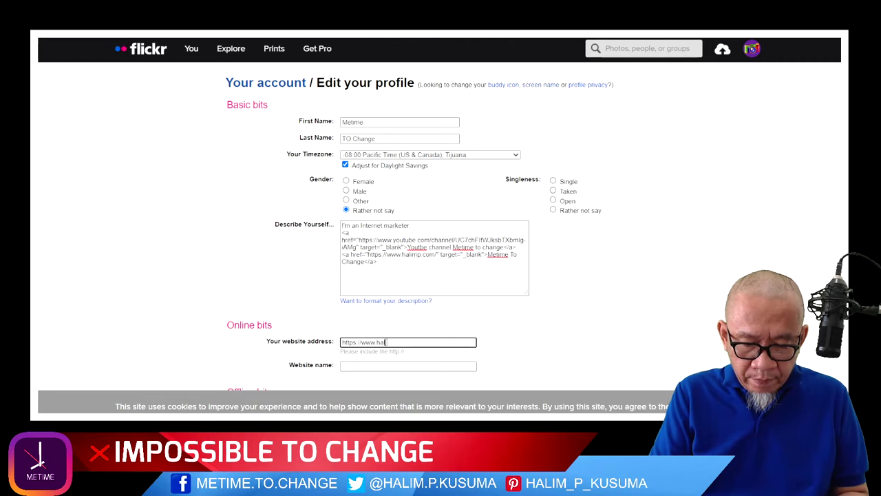
type("imp.com/")
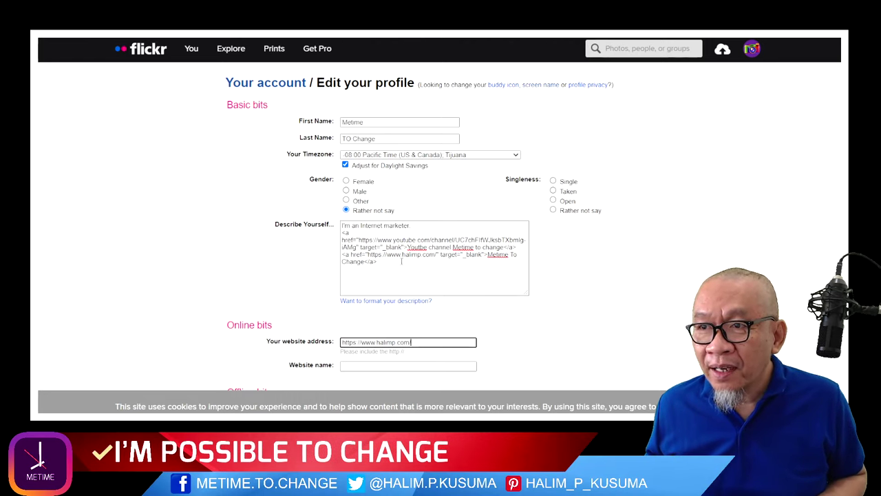
- Set the website name to "Metime to Change" and save the profile
left_click(369, 365)
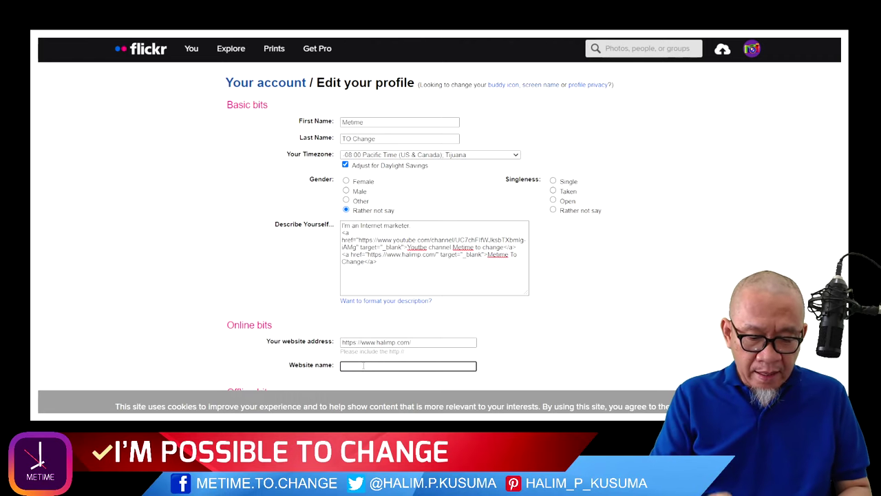
type("M")
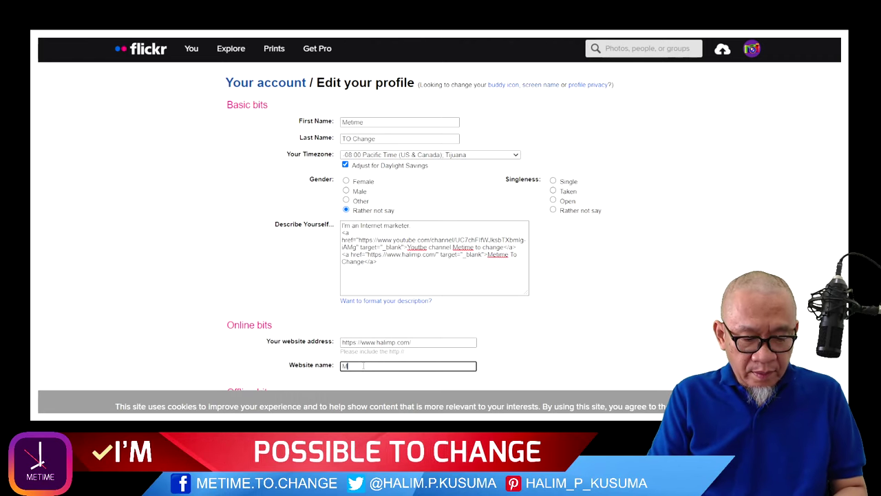
type("etime")
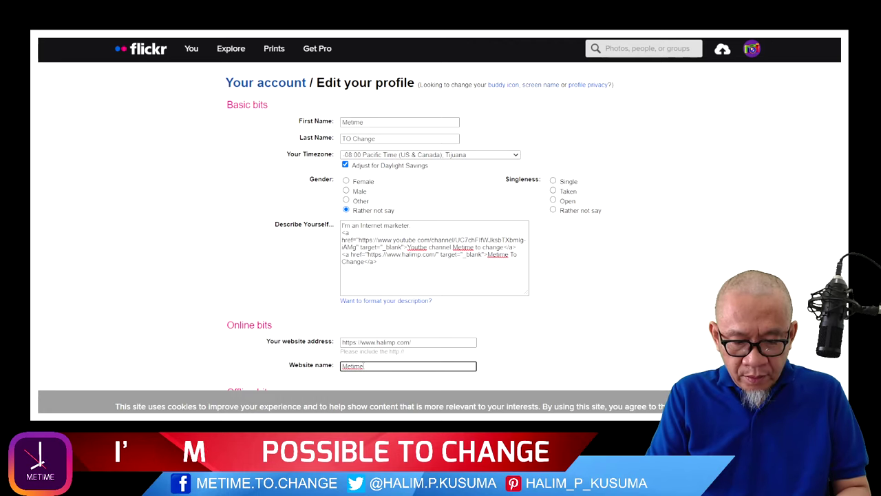
type(" to Change")
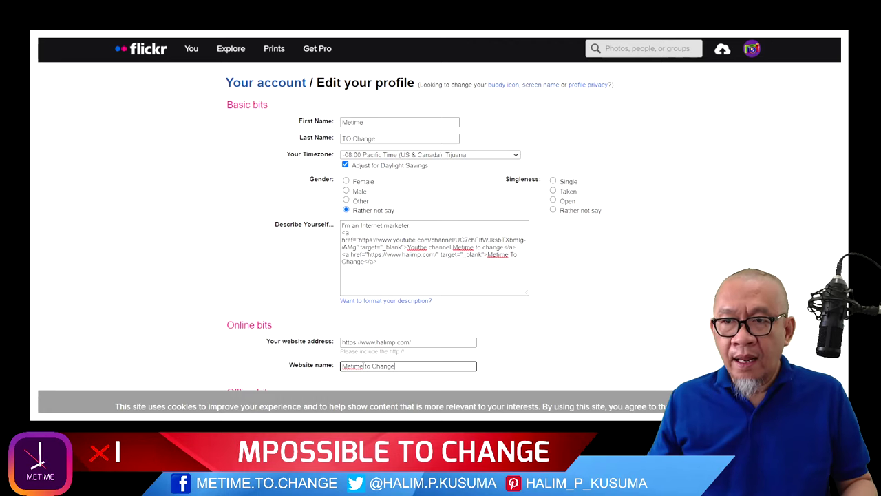
scroll(227, 251, "down", 3)
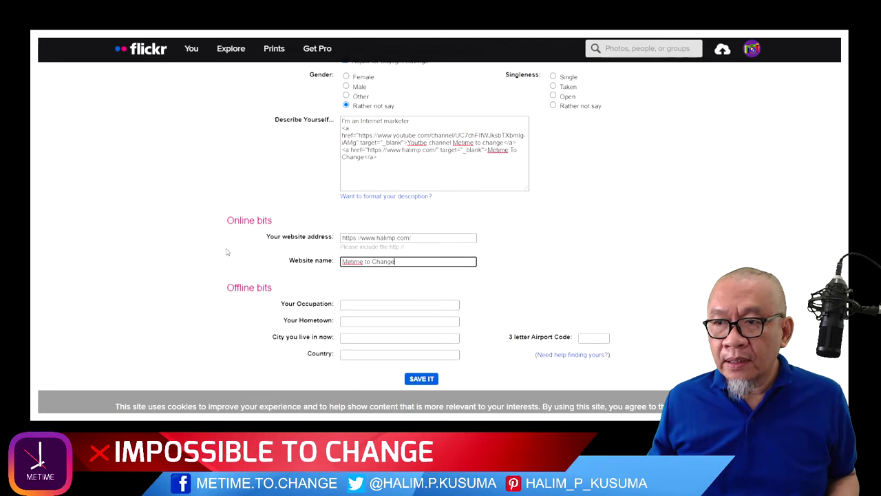
scroll(276, 269, "down", 1)
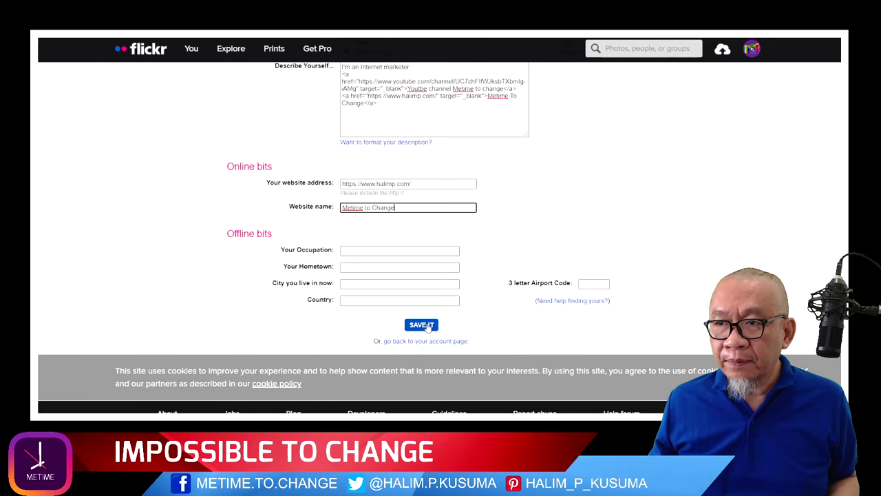
left_click(423, 325)
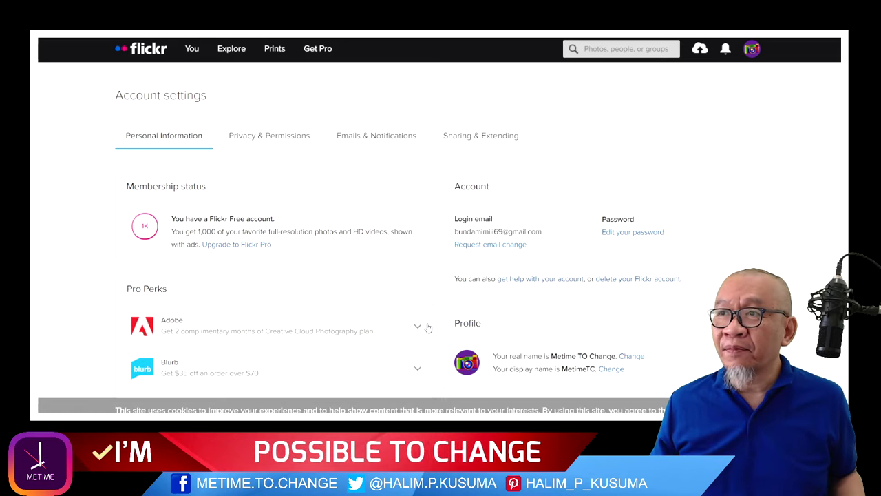
- Open the account's own profile page and look over its photostream
left_click(752, 50)
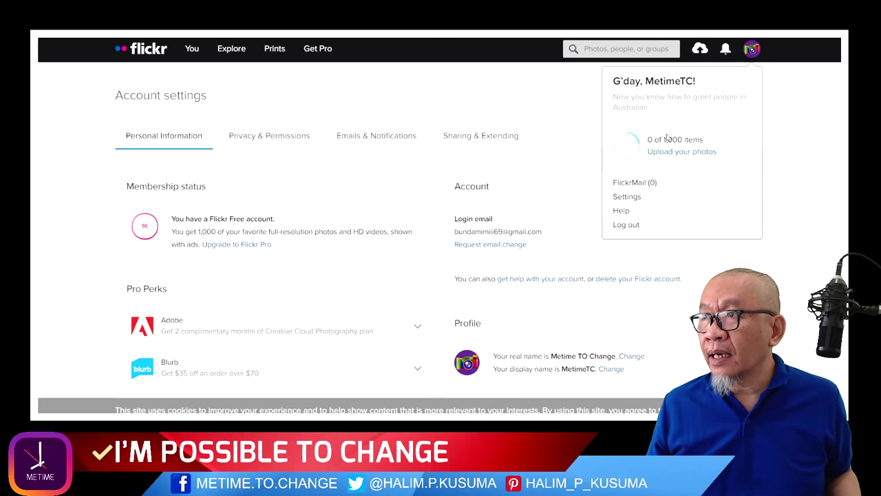
left_click(661, 83)
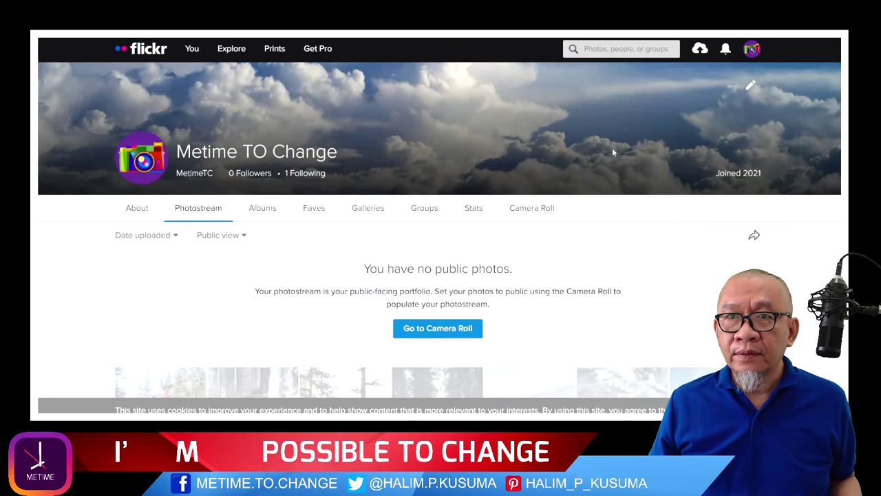
scroll(614, 151, "down", 3)
scroll(616, 155, "up", 3)
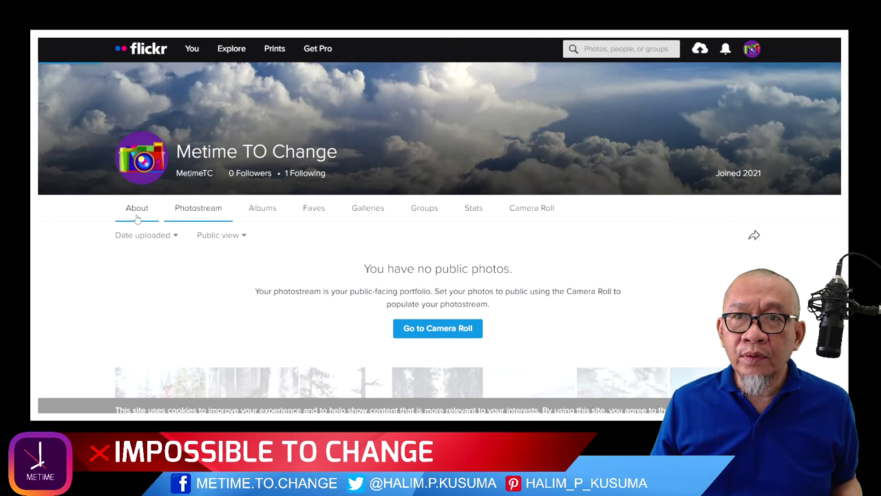
- Open the profile's About section and check the description, its links and the website entry
left_click(137, 217)
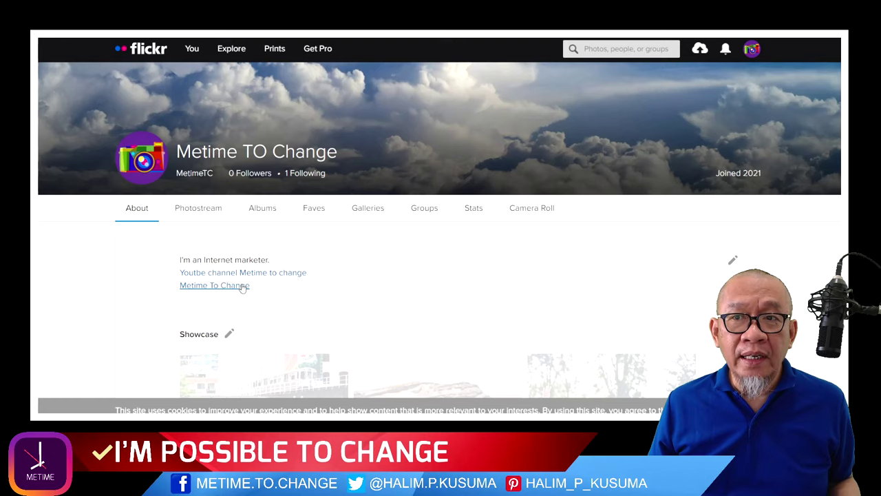
scroll(242, 288, "down", 5)
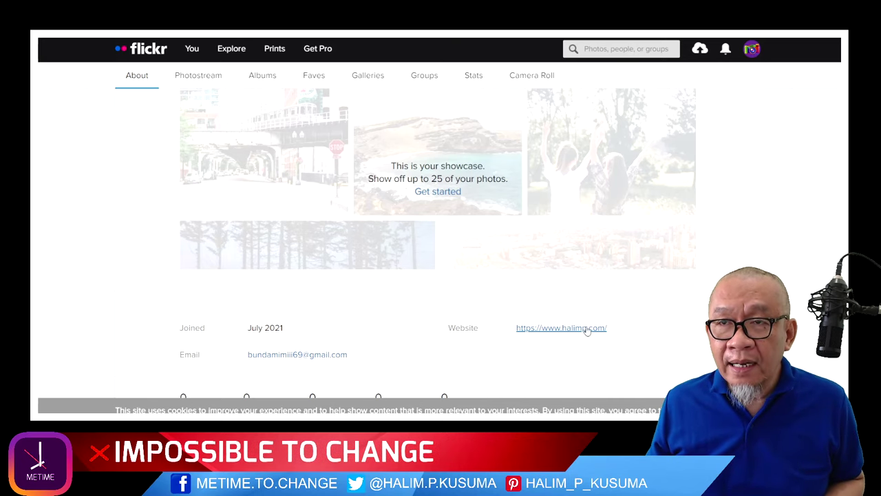
scroll(559, 315, "up", 4)
scroll(558, 315, "up", 1)
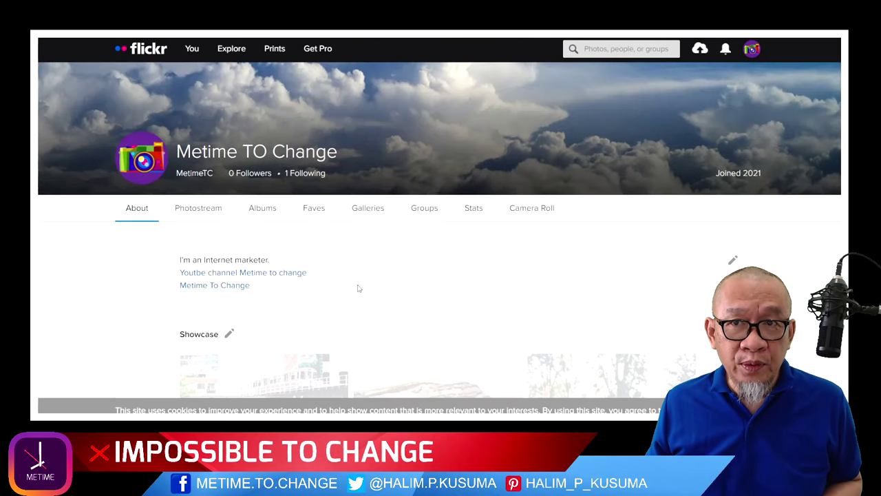